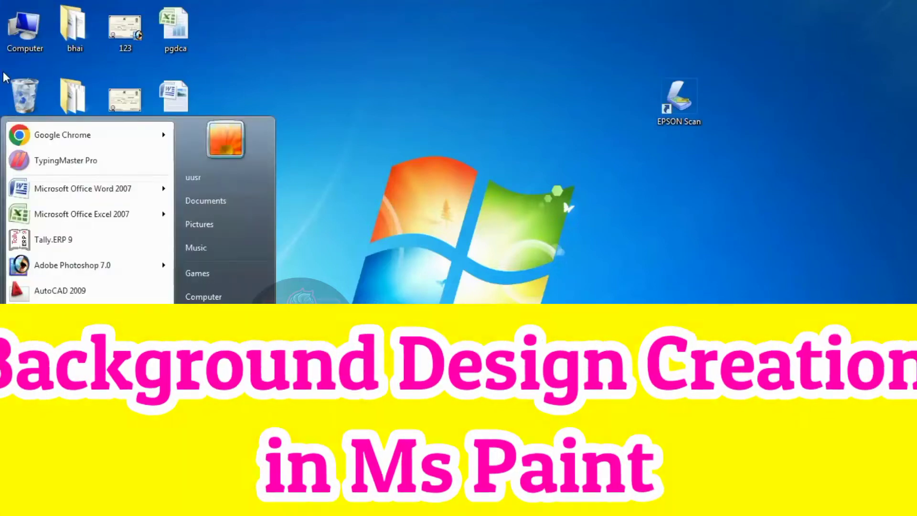
Set the canvas to 987 × 552 px and draw a thick yellow diagonal line across its lower part
key("Return")
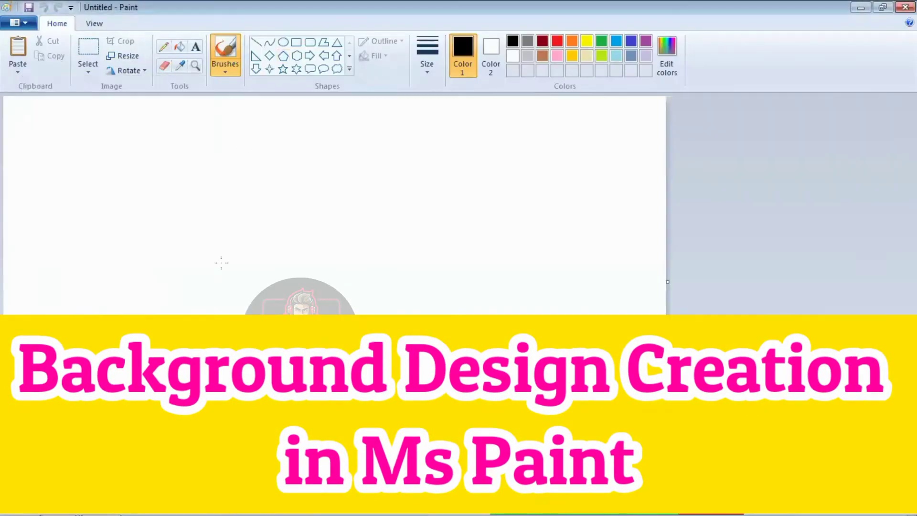
left_click(586, 41)
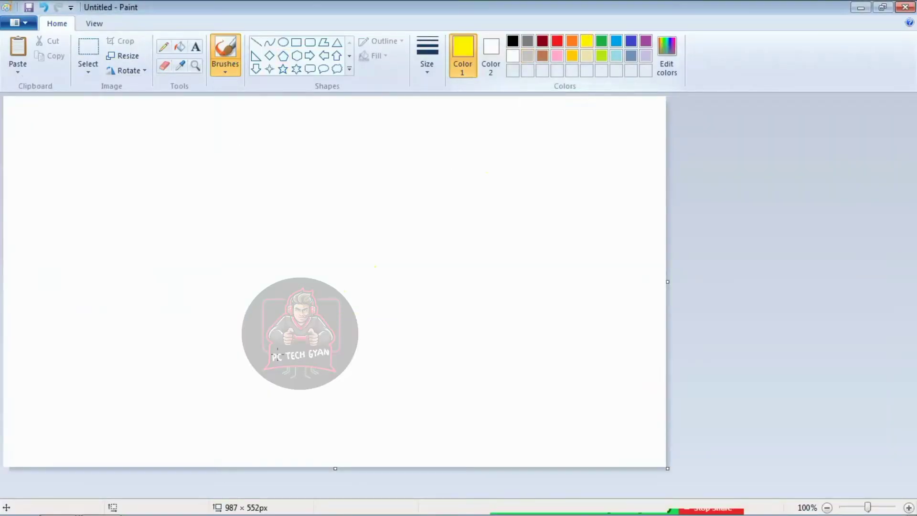
left_click_drag(225, 465, 349, 394)
key("ctrl+z")
left_click(255, 42)
left_click(427, 55)
left_click_drag(251, 464, 668, 328)
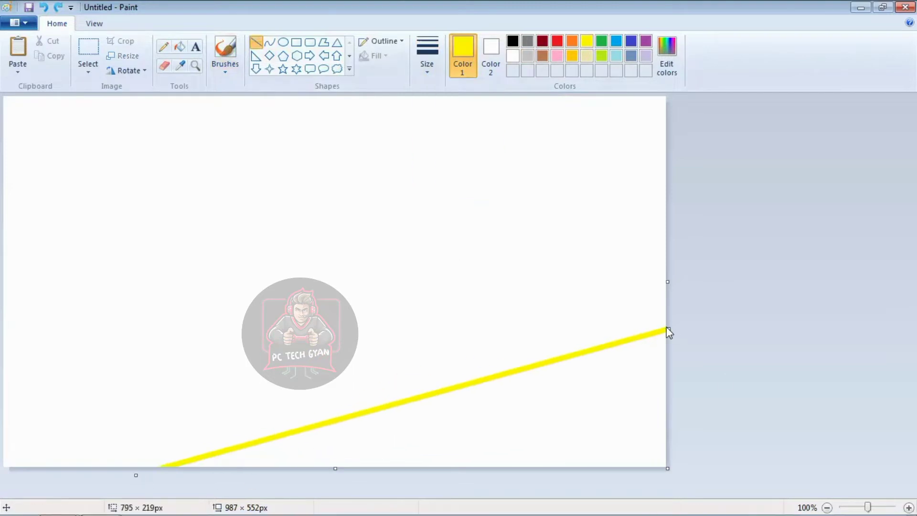
Fill the bottom yellow, add a red diagonal band above it, and fill the top black
left_click(180, 46)
left_click(477, 429)
left_click(556, 41)
left_click(255, 42)
mouse_move(4, 336)
left_mouse_down()
mouse_move(363, 250)
mouse_move(663, 96)
left_mouse_up()
left_click(179, 47)
left_click(430, 286)
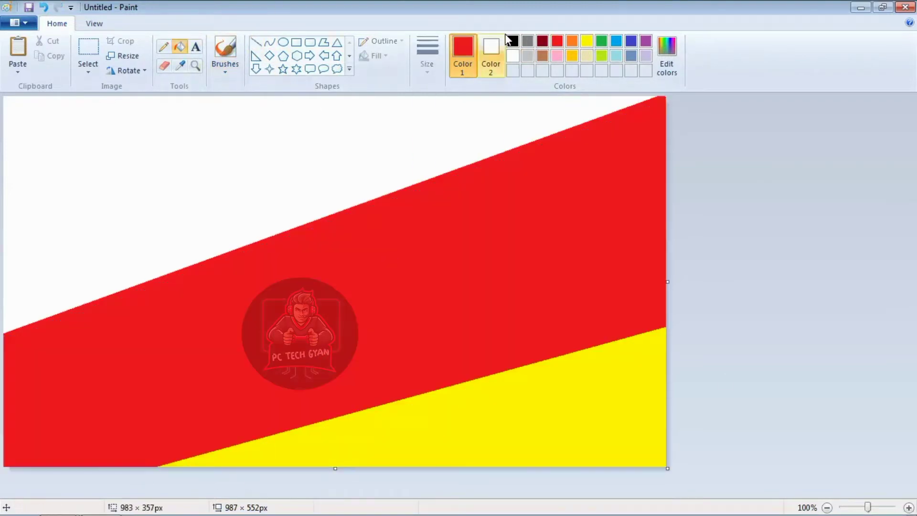
left_click(512, 41)
left_click(286, 143)
left_click(122, 55)
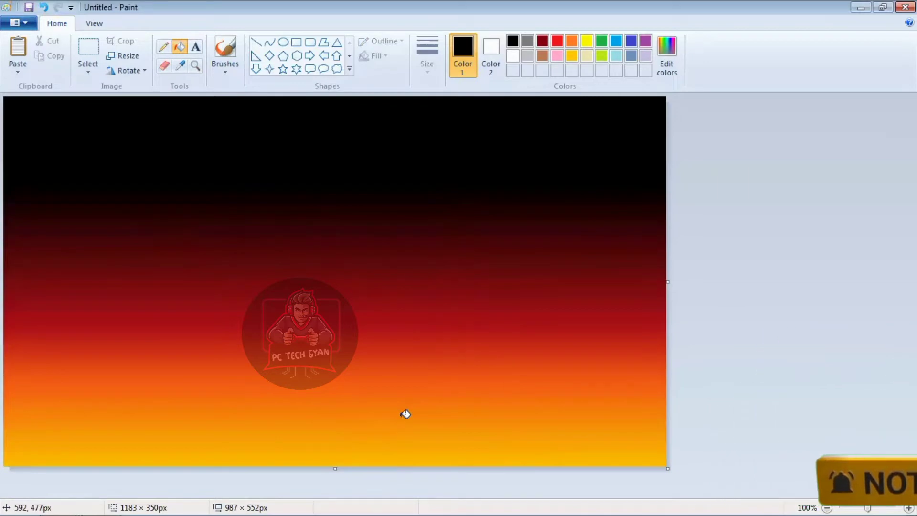
Draw a white filled circle moon and move it toward the upper right
left_click(283, 42)
left_click(513, 56)
left_click_drag(323, 178, 427, 289)
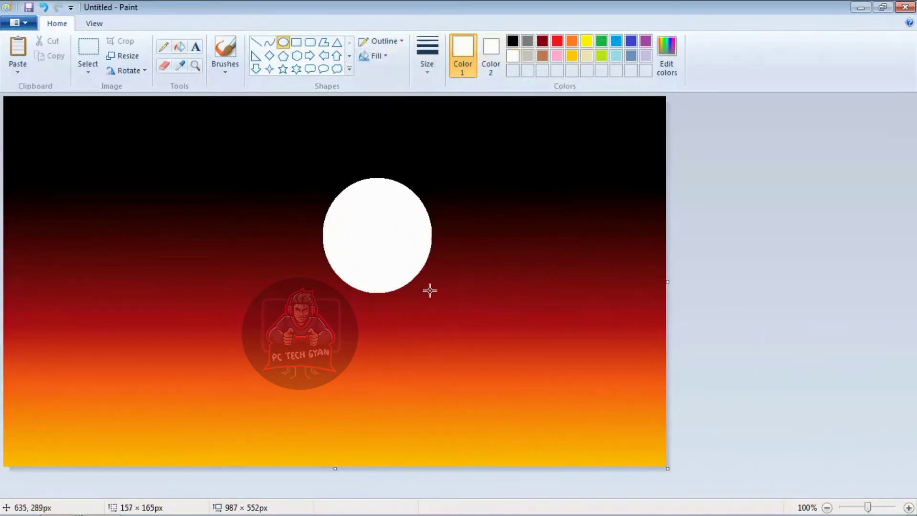
mouse_move(405, 243)
left_mouse_down()
mouse_move(497, 260)
mouse_move(506, 242)
left_mouse_up()
Brush jagged black grass strokes along the bottom edge of the canvas
left_click(225, 55)
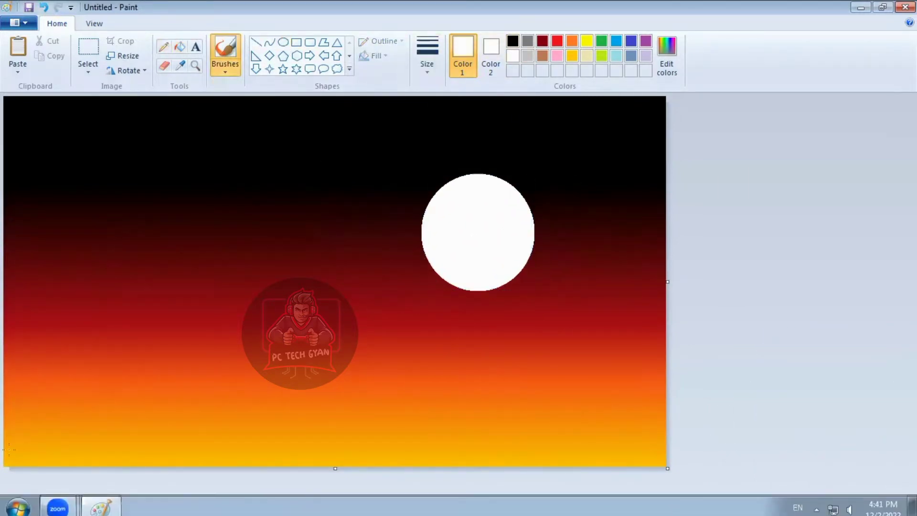
left_click(512, 41)
scroll(12, 462, "up", 1)
mouse_move(10, 472)
left_mouse_down()
mouse_move(333, 417)
mouse_move(385, 430)
left_mouse_up()
left_click_drag(395, 492, 555, 493)
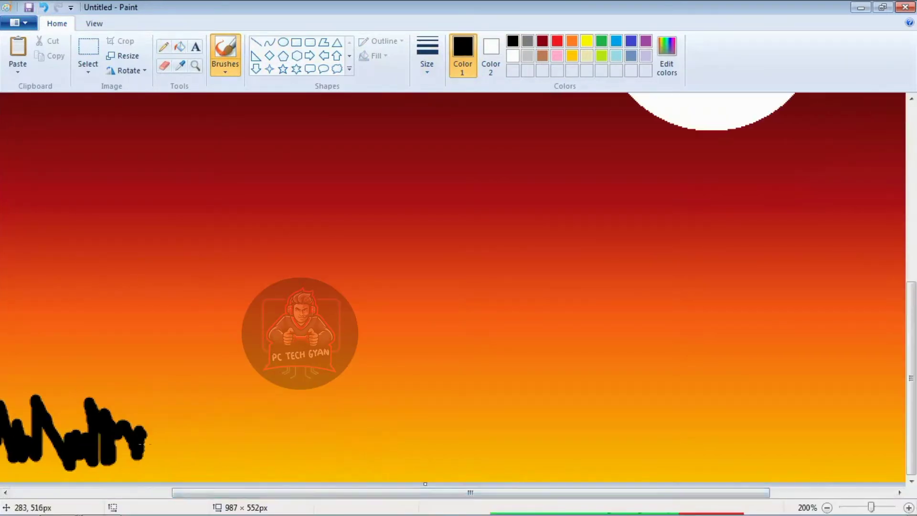
mouse_move(144, 432)
left_mouse_down()
mouse_move(242, 420)
mouse_move(382, 446)
mouse_move(552, 411)
left_mouse_up()
left_click_drag(420, 492, 542, 492)
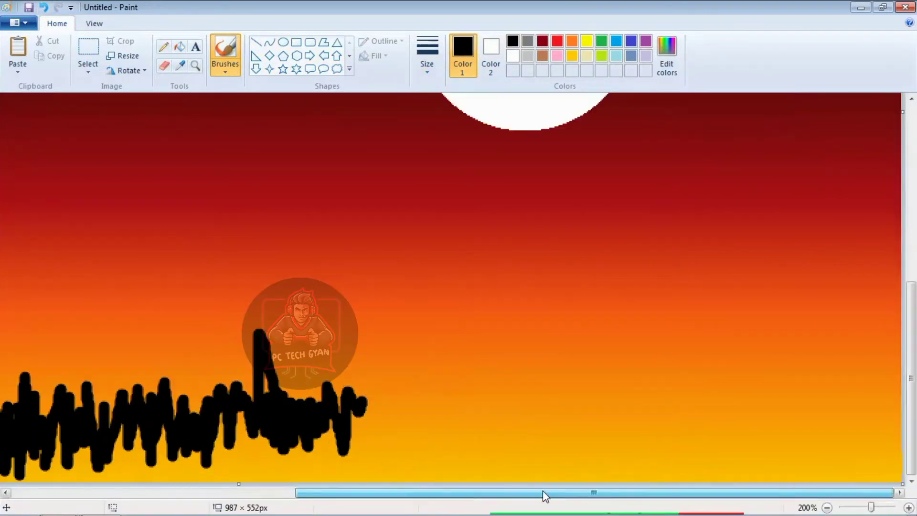
mouse_move(363, 413)
left_mouse_down()
mouse_move(420, 401)
mouse_move(855, 377)
mouse_move(901, 363)
left_mouse_up()
scroll(789, 352, "down", 1)
Switch to the thickest brush and start painting the left and centre grass black
left_click(427, 53)
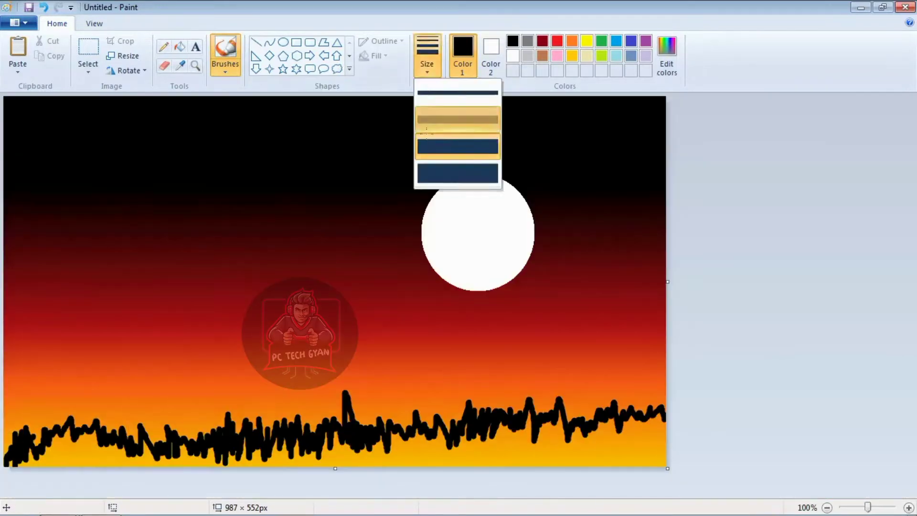
left_click(458, 172)
left_click_drag(48, 444, 78, 459)
left_click(427, 52)
left_click(458, 172)
mouse_move(193, 452)
left_mouse_down()
mouse_move(164, 470)
mouse_move(211, 449)
left_mouse_up()
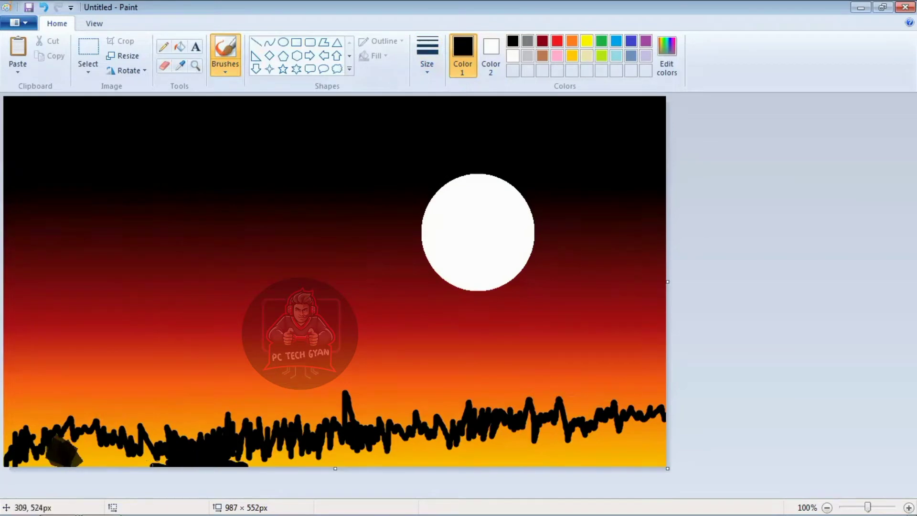
left_click_drag(129, 464, 97, 444)
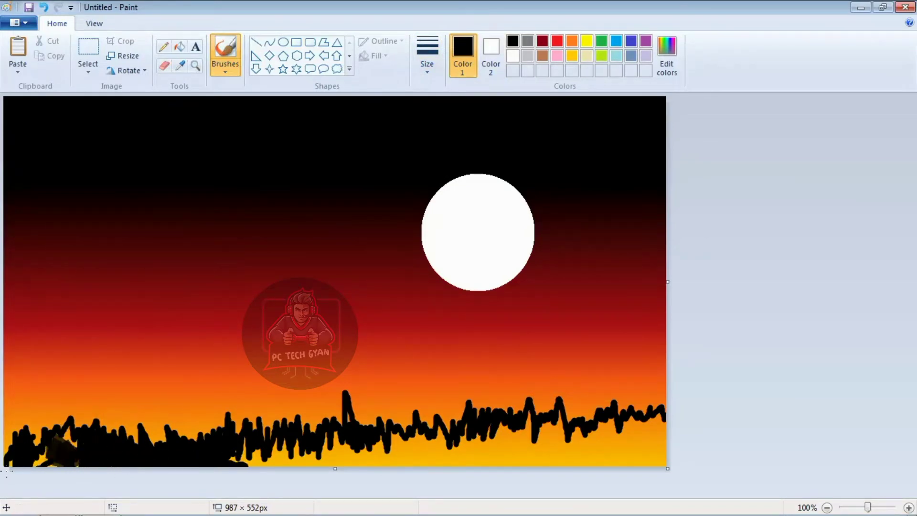
key("ctrl+z")
key("ctrl+z")
Paint the whole bottom strip solid black from left to right
left_click_drag(191, 461, 289, 448)
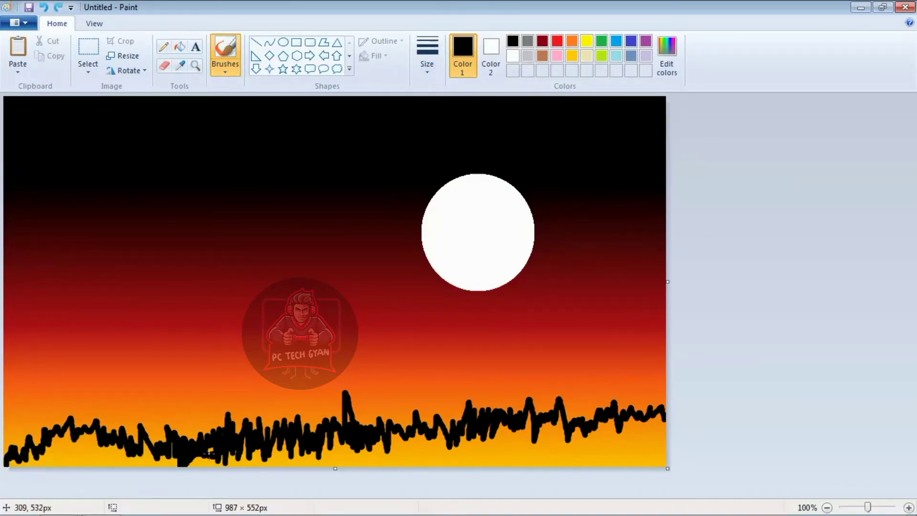
mouse_move(224, 444)
left_mouse_down()
mouse_move(179, 455)
mouse_move(427, 465)
mouse_move(561, 439)
mouse_move(554, 458)
left_mouse_up()
left_click_drag(451, 457, 498, 432)
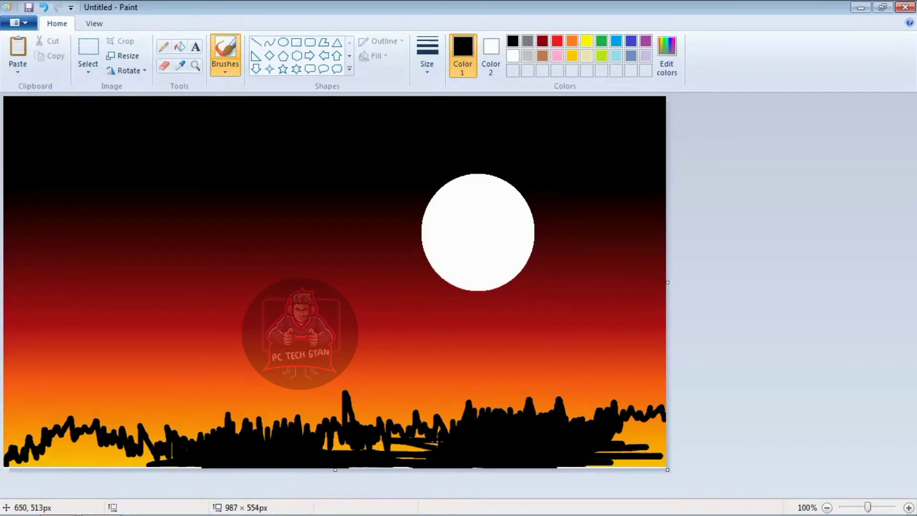
left_click_drag(590, 452, 666, 430)
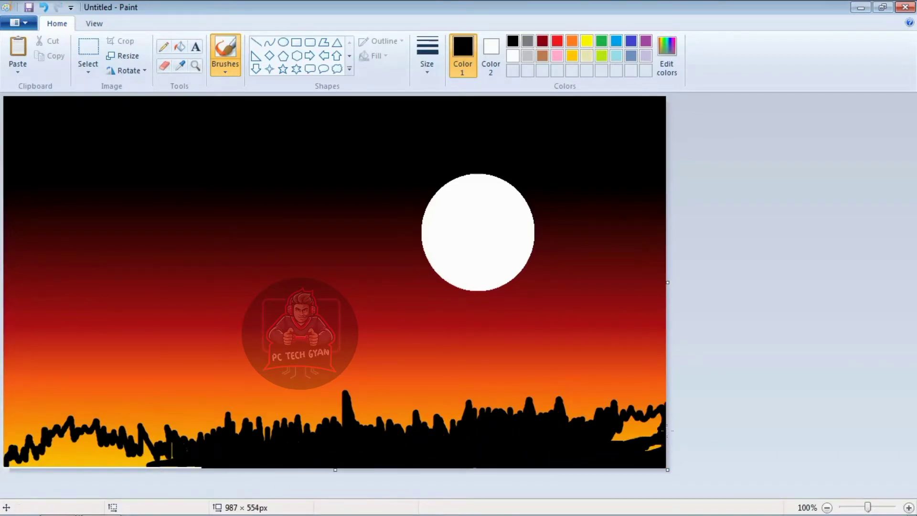
left_click_drag(141, 462, 18, 456)
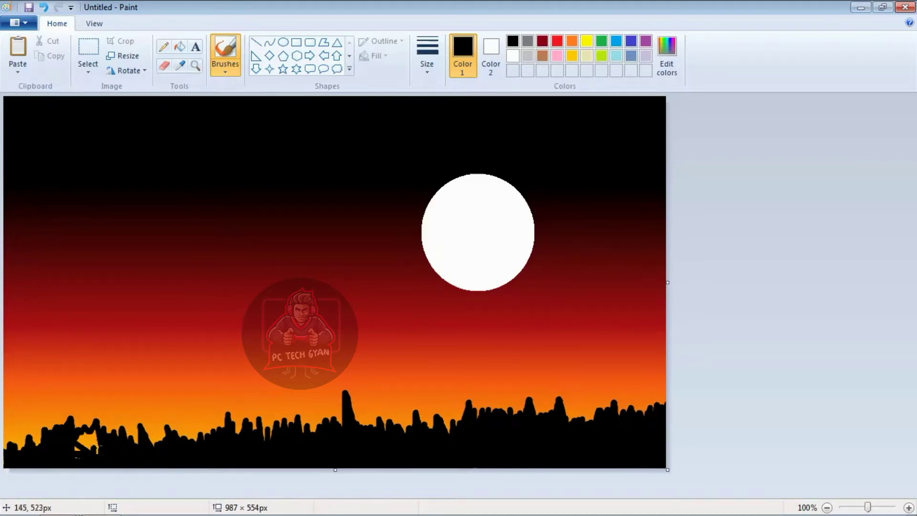
Add spiky grass blades along the top edge of the black silhouette
left_click_drag(93, 430, 124, 406)
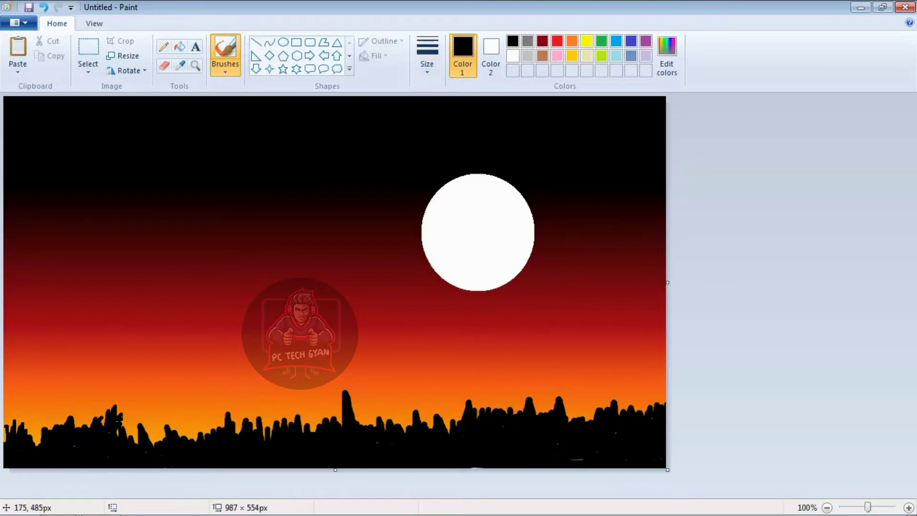
left_click_drag(301, 411, 373, 420)
left_click_drag(308, 387, 347, 425)
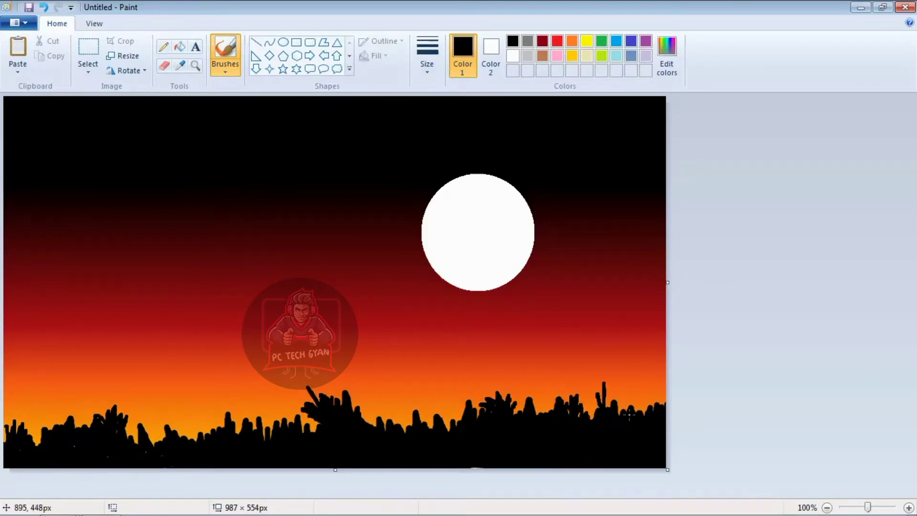
left_click_drag(629, 414, 477, 423)
left_click_drag(48, 434, 286, 420)
Draw a thin curved black stalk rising from the grass at left
left_click(270, 42)
left_click(427, 62)
left_click_drag(89, 415, 85, 262)
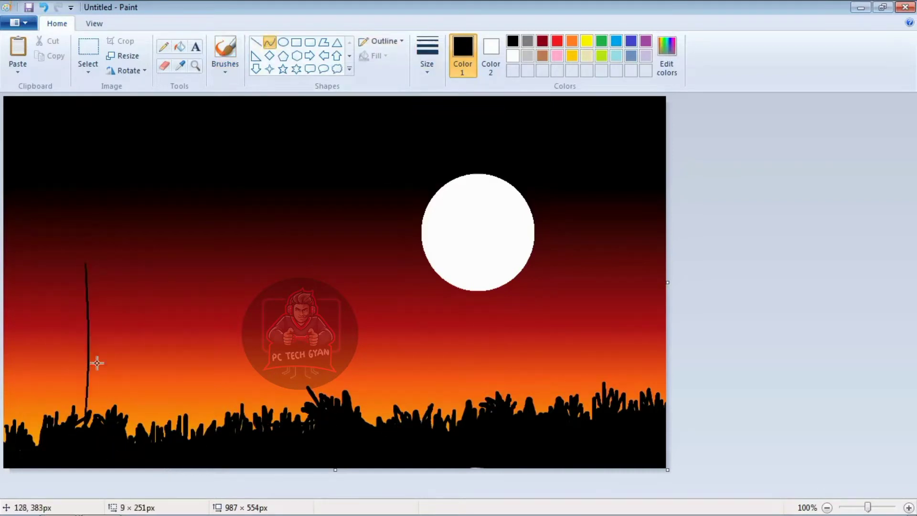
left_click_drag(96, 365, 114, 339)
left_click_drag(102, 262, 122, 414)
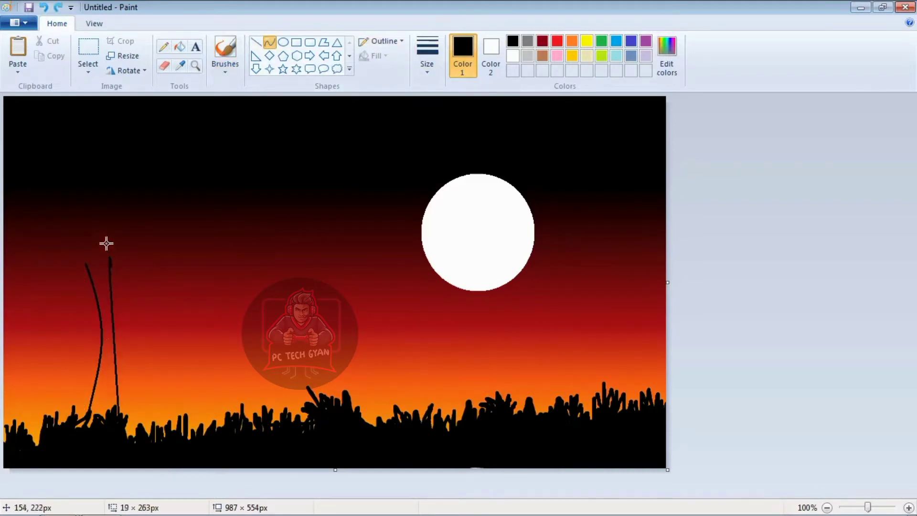
Add three more curved stalks and an arched frond off the first trunk's top
mouse_move(104, 244)
left_mouse_down()
mouse_move(101, 313)
mouse_move(93, 267)
left_mouse_up()
left_click_drag(135, 435, 147, 254)
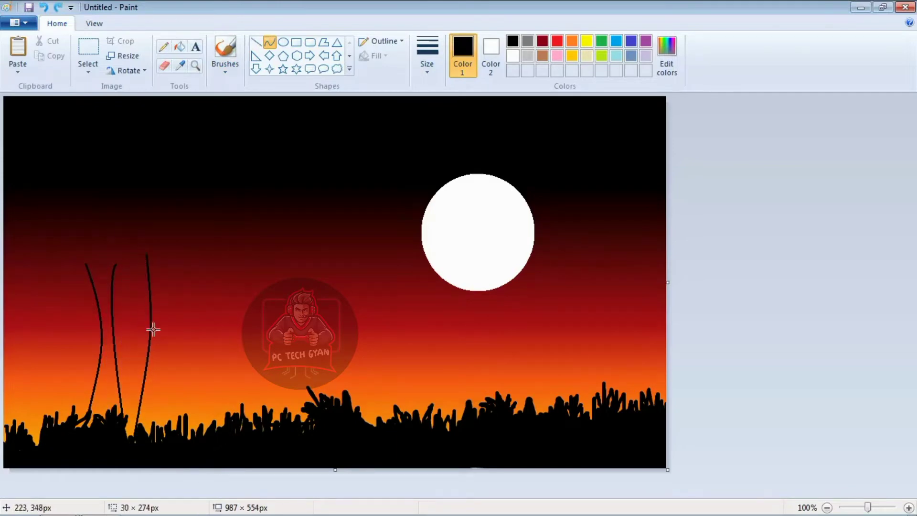
left_click_drag(153, 330, 162, 305)
left_click_drag(167, 256, 160, 437)
mouse_move(165, 344)
left_mouse_down()
mouse_move(167, 311)
mouse_move(164, 354)
left_mouse_up()
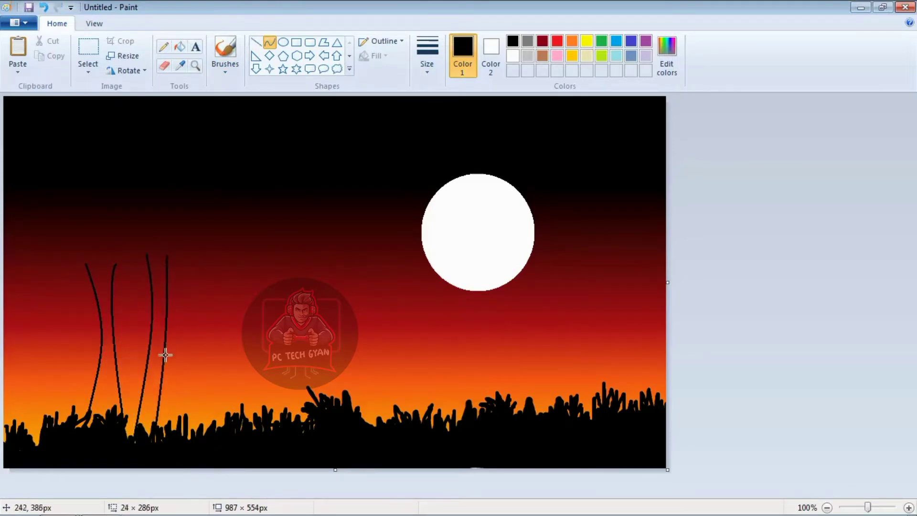
left_click_drag(85, 264, 33, 303)
mouse_move(52, 271)
left_mouse_down()
mouse_move(70, 247)
mouse_move(8, 280)
mouse_move(30, 238)
left_mouse_up()
Finish the first frond arc, then try thin brush strokes on it and undo them
left_click(30, 237)
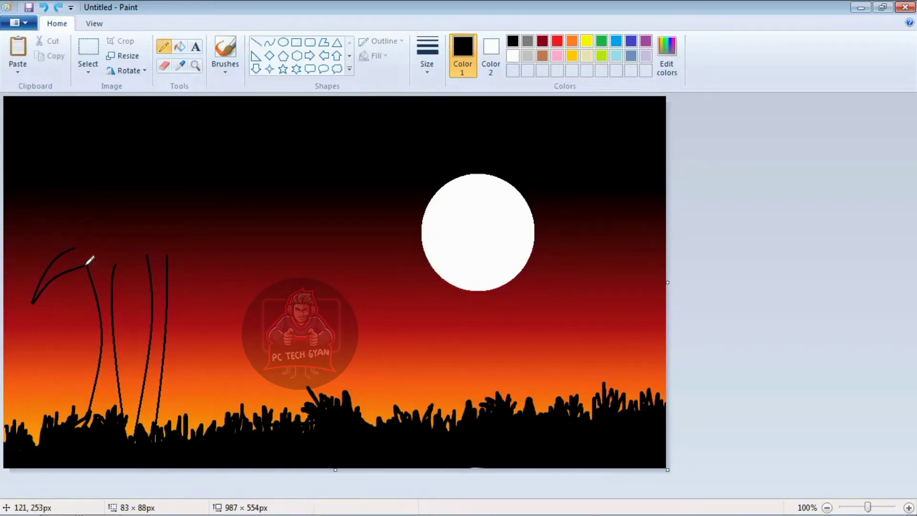
left_click(224, 55)
left_click(427, 59)
left_click(456, 119)
scroll(249, 233, "up", 2)
scroll(250, 233, "down", 1)
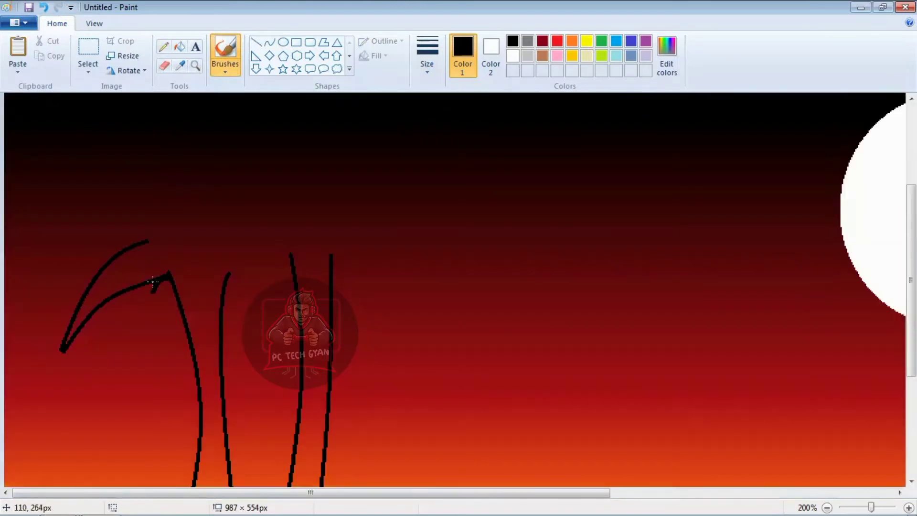
left_click_drag(154, 280, 95, 312)
left_click_drag(119, 260, 146, 244)
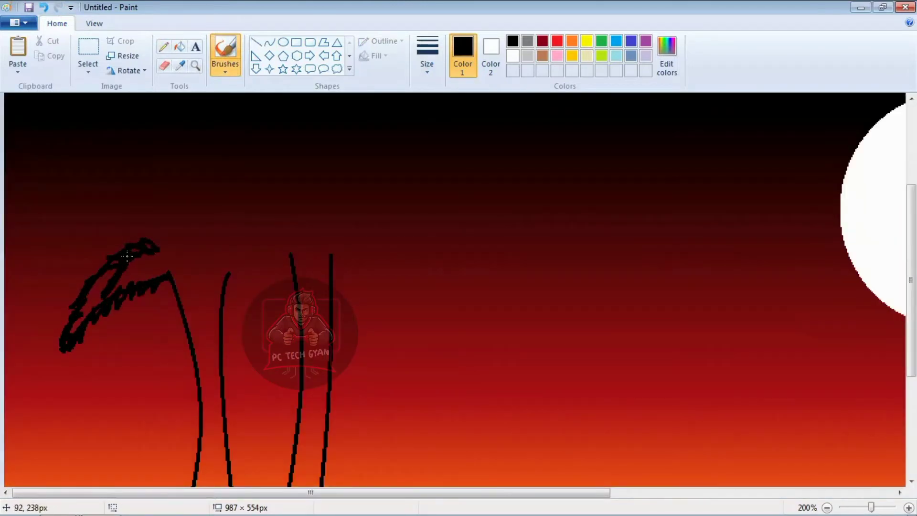
key("ctrl+z")
key("ctrl+z")
key("ctrl+z")
Draw hooked, arching frond curves off the first and second trunk tops
key("ctrl+z")
left_click(270, 42)
left_click_drag(168, 272, 75, 368)
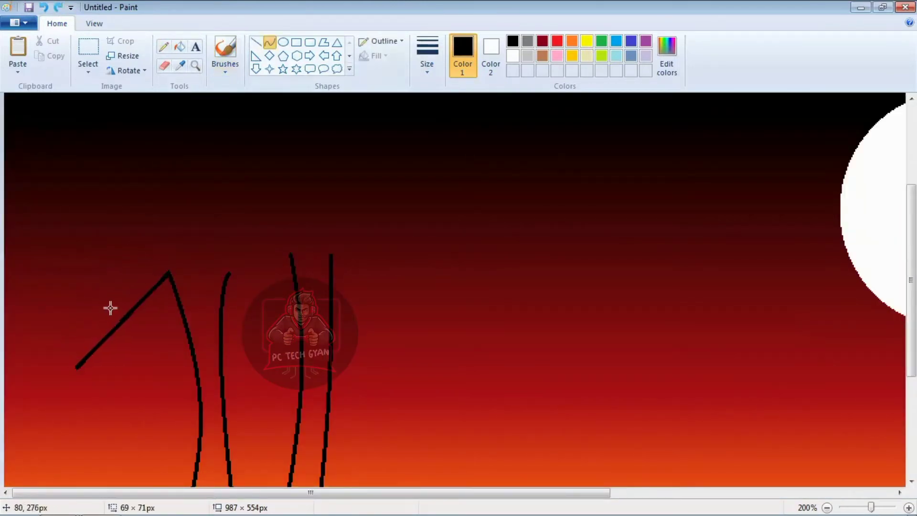
left_click_drag(110, 307, 106, 322)
key("ctrl+z")
scroll(353, 209, "down", 2)
scroll(144, 271, "down", 1)
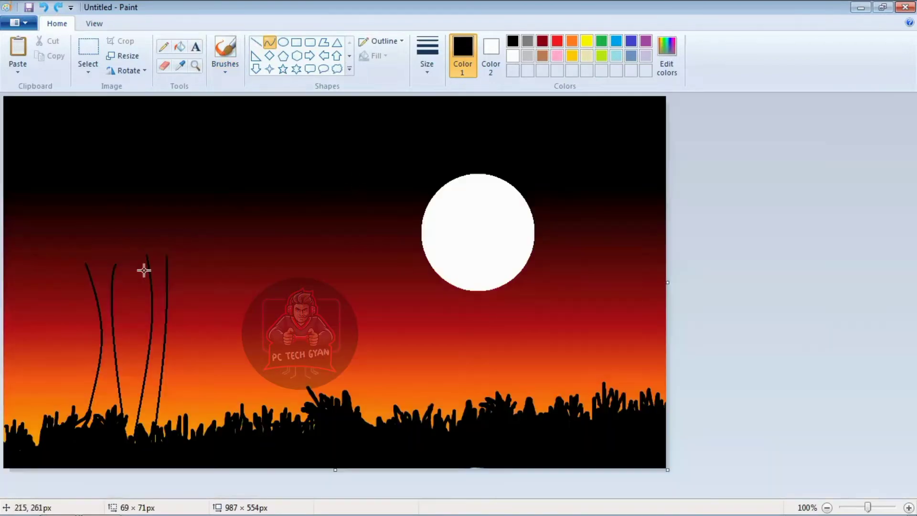
left_click_drag(64, 296, 59, 293)
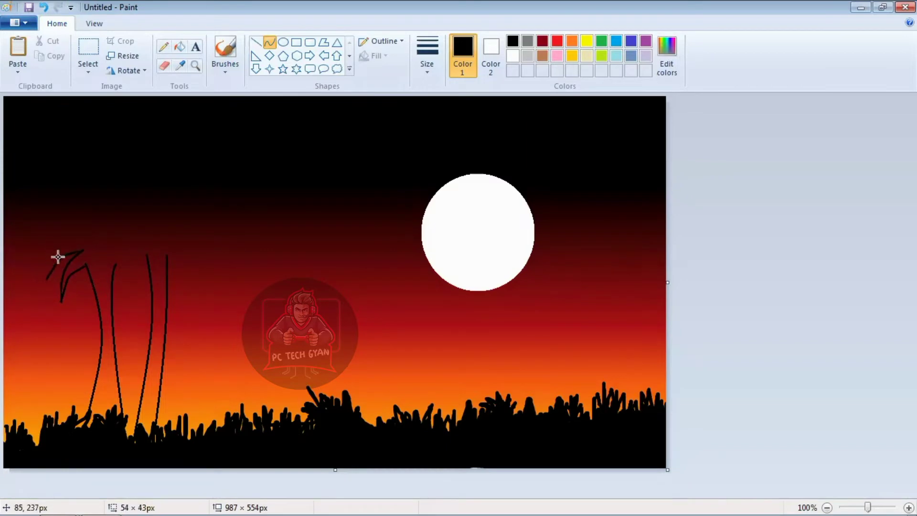
left_click_drag(66, 246, 53, 221)
left_click(64, 224)
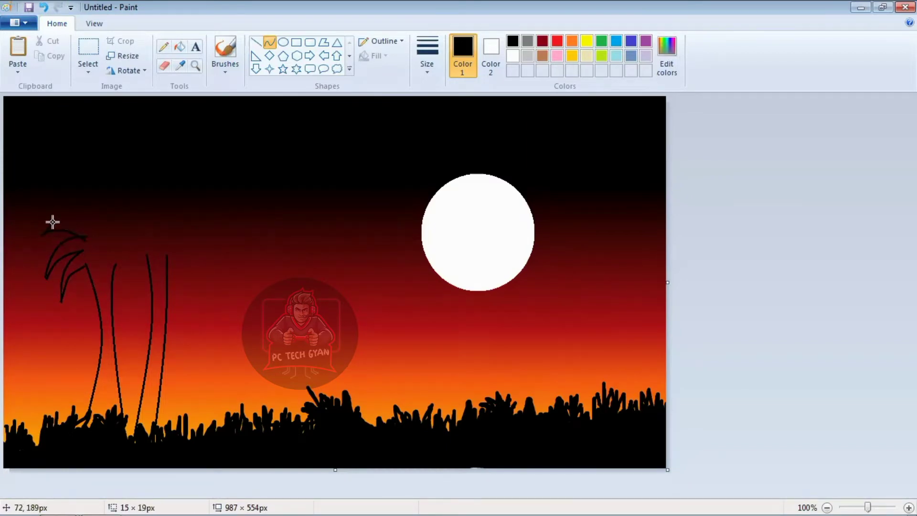
left_click(78, 217)
mouse_move(118, 263)
left_mouse_down()
mouse_move(139, 296)
mouse_move(131, 268)
mouse_move(113, 251)
mouse_move(122, 262)
mouse_move(136, 247)
mouse_move(94, 251)
mouse_move(142, 213)
mouse_move(98, 211)
mouse_move(117, 205)
mouse_move(102, 213)
left_mouse_up()
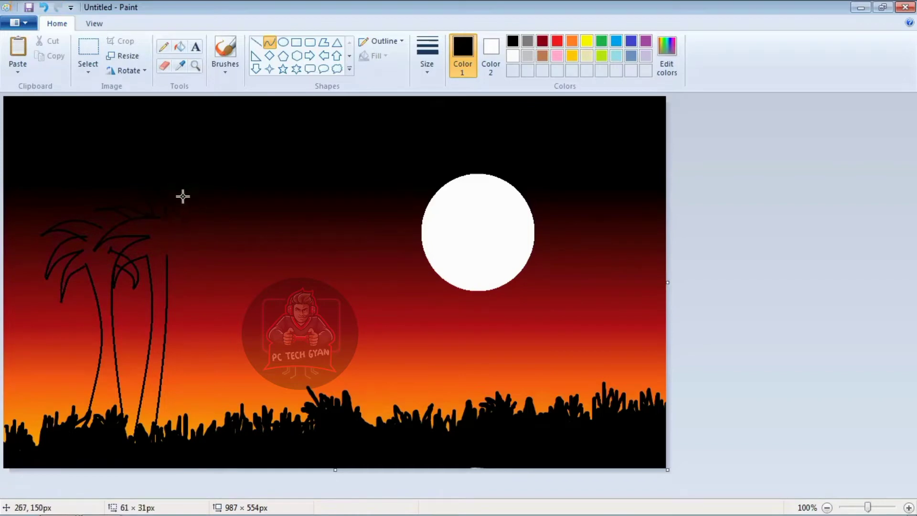
Add drooping frond curves to the right palm, undoing a stray small curve
mouse_move(168, 193)
left_mouse_down()
mouse_move(218, 218)
mouse_move(200, 207)
left_mouse_up()
left_click_drag(190, 297, 197, 304)
mouse_move(196, 304)
left_mouse_down()
mouse_move(199, 248)
mouse_move(233, 269)
left_mouse_up()
mouse_move(177, 239)
left_mouse_down()
mouse_move(202, 231)
mouse_move(235, 248)
left_mouse_up()
key("ctrl+z")
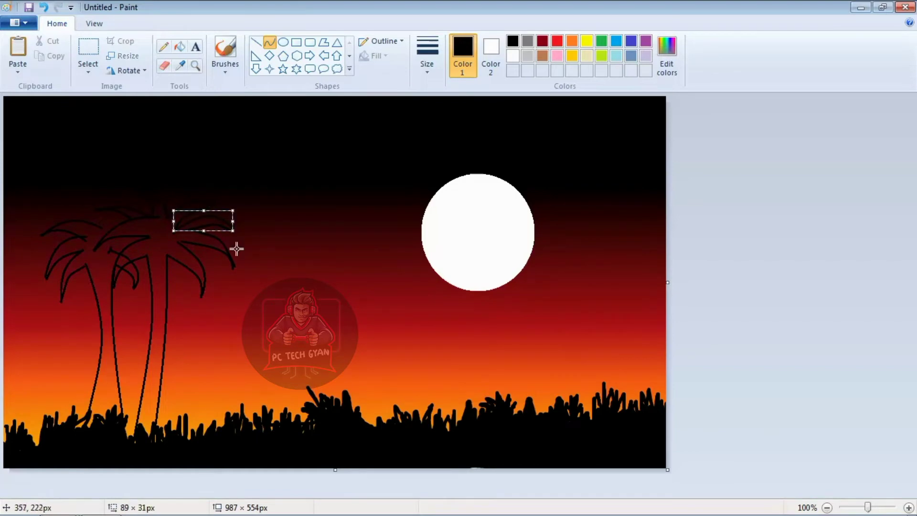
scroll(463, 333, "up", 2)
scroll(462, 334, "down", 1)
left_click(224, 69)
left_click(225, 93)
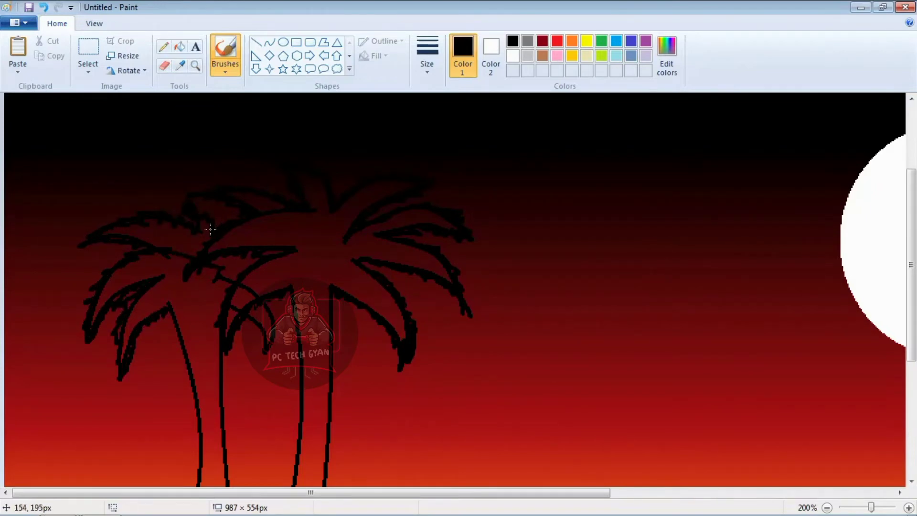
Set the black brush to its thickest size for filling the palms
scroll(210, 242, "down", 3)
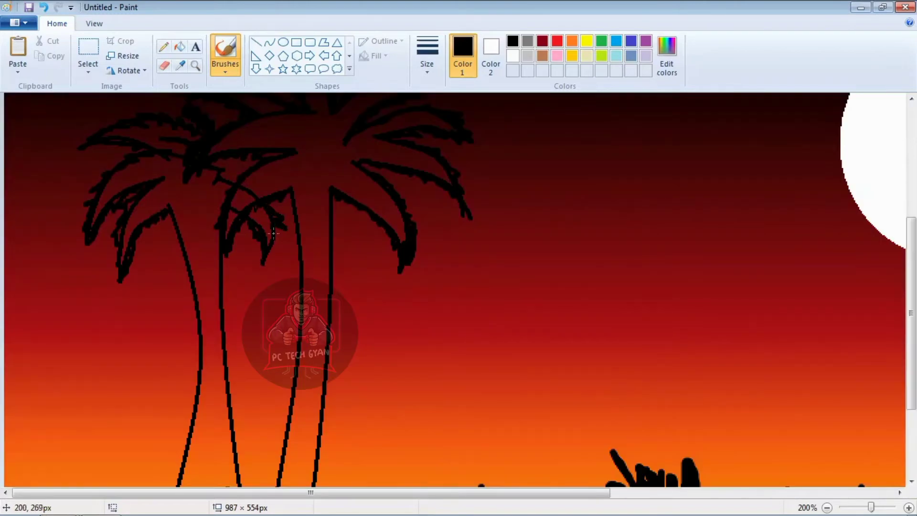
scroll(213, 283, "down", 1)
left_click(427, 55)
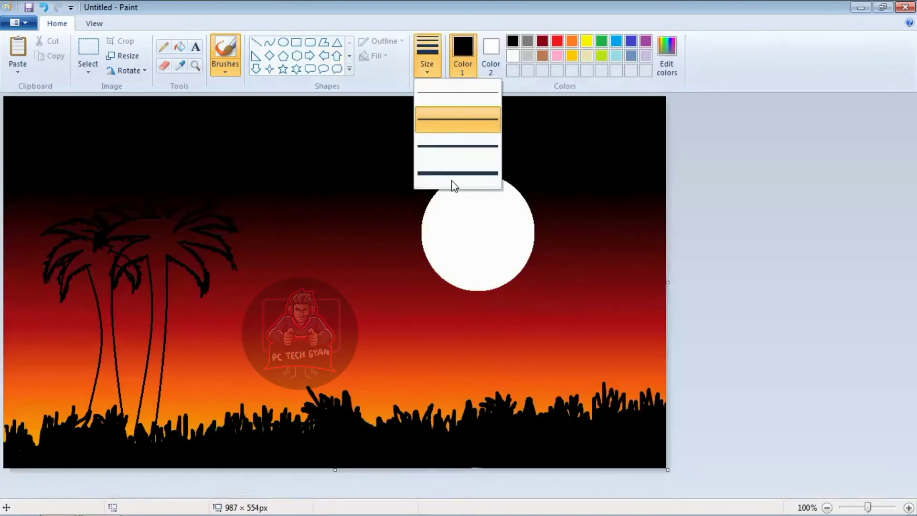
left_click(452, 184)
left_click(180, 46)
left_click(224, 47)
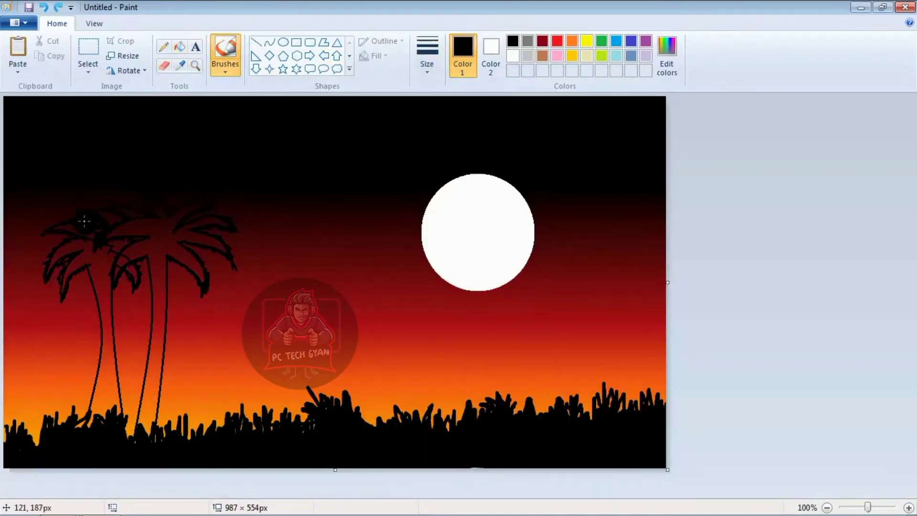
scroll(82, 230, "up", 1)
left_click(427, 55)
left_click(452, 173)
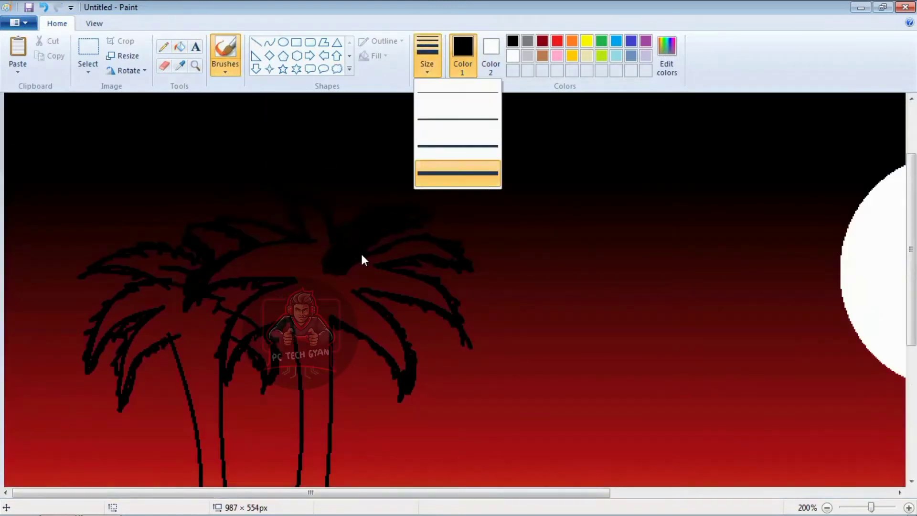
Paint the central crown and left palm fronds solid black, undoing a stray stroke
mouse_move(324, 292)
left_mouse_down()
mouse_move(307, 211)
mouse_move(317, 252)
mouse_move(186, 290)
left_mouse_up()
mouse_move(302, 287)
left_mouse_down()
mouse_move(247, 307)
mouse_move(268, 356)
left_mouse_up()
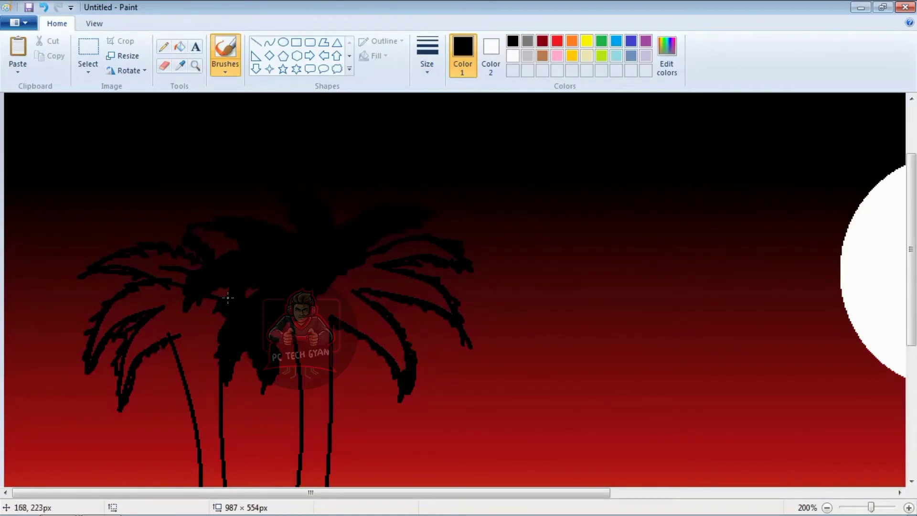
left_click_drag(228, 298, 201, 382)
key("ctrl+z")
mouse_move(225, 292)
left_mouse_down()
mouse_move(158, 334)
mouse_move(129, 302)
mouse_move(96, 329)
mouse_move(163, 305)
left_mouse_up()
left_click_drag(112, 324, 152, 270)
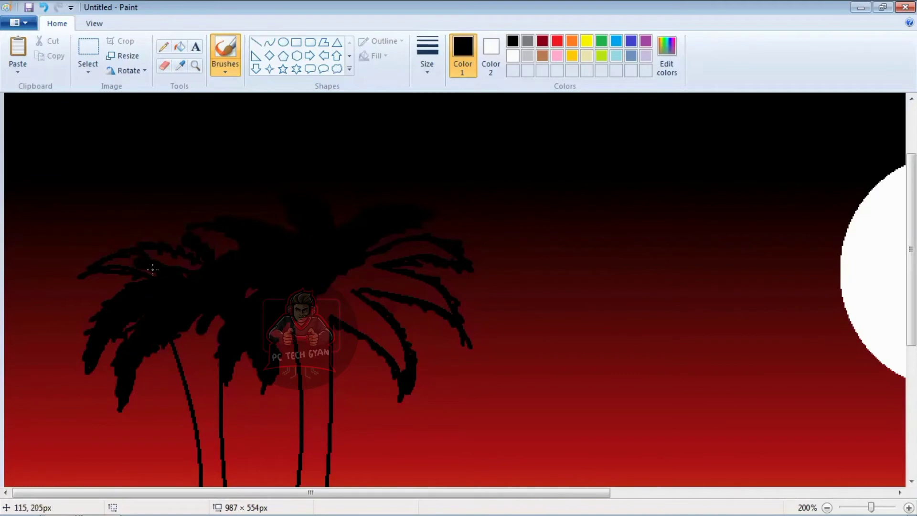
Thicken both palm trunks and fill the gaps between the right fronds with black
scroll(312, 329, "down", 1)
scroll(287, 287, "up", 2)
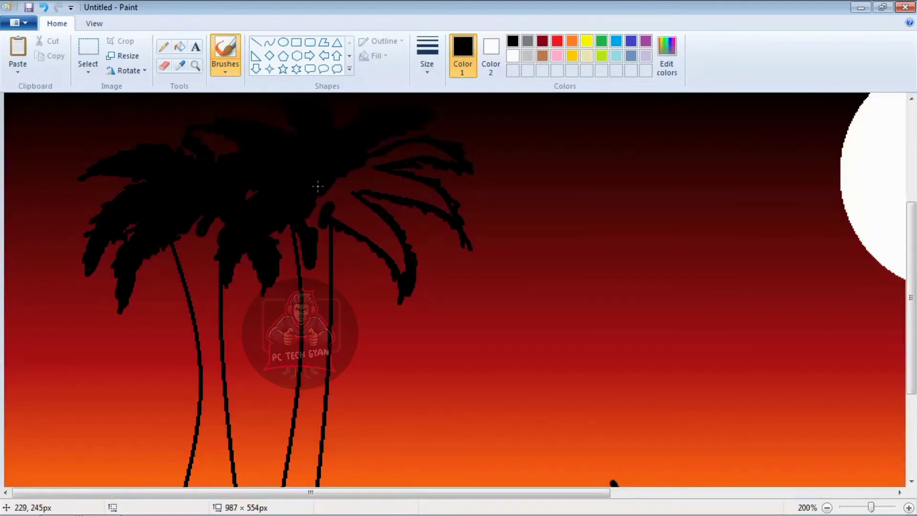
left_click_drag(317, 191, 299, 228)
mouse_move(330, 184)
left_mouse_down()
mouse_move(430, 139)
mouse_move(388, 150)
mouse_move(436, 200)
mouse_move(368, 243)
left_mouse_up()
scroll(191, 191, "down", 2)
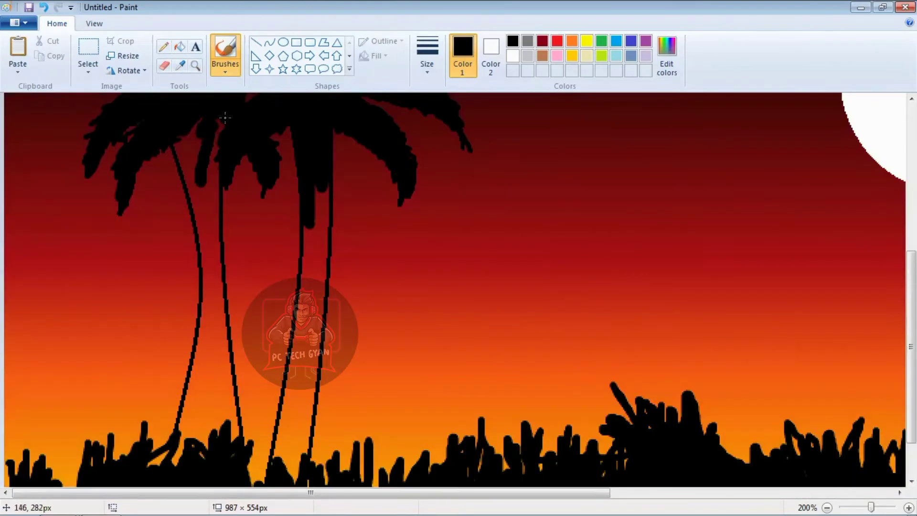
mouse_move(215, 122)
left_mouse_down()
mouse_move(206, 238)
mouse_move(185, 180)
mouse_move(210, 296)
mouse_move(184, 430)
mouse_move(200, 453)
mouse_move(235, 403)
left_mouse_up()
mouse_move(313, 186)
left_mouse_down()
mouse_move(306, 353)
mouse_move(289, 412)
left_mouse_up()
Save the sunset picture as 1234
scroll(322, 255, "down", 1)
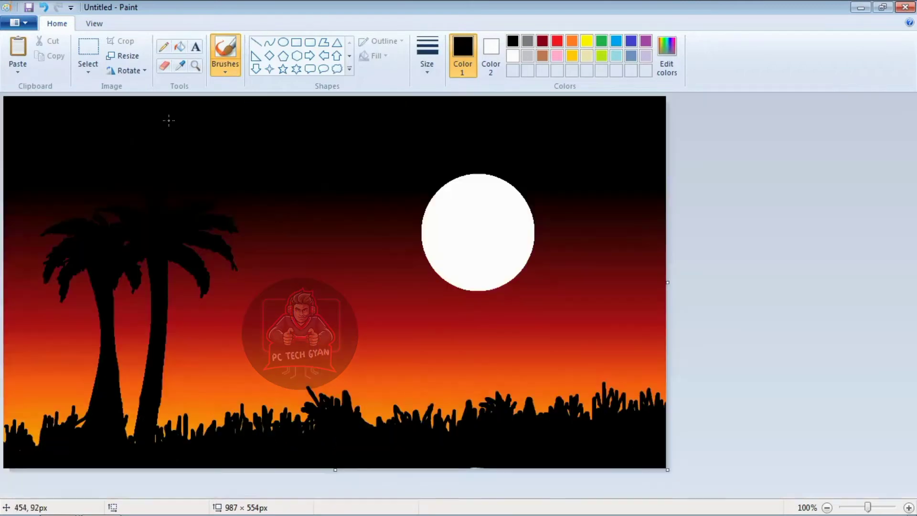
left_click(19, 23)
left_click(53, 78)
key("Escape")
left_click(20, 23)
left_click(66, 101)
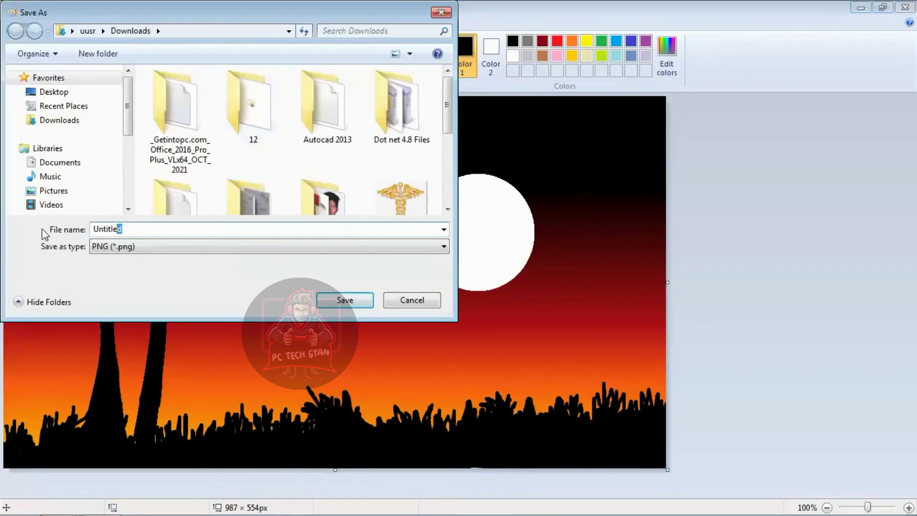
key("Return")
On a new blank canvas, sketch a black flying bird with the pencil
key("ctrl+n")
left_click(296, 42)
left_click_drag(162, 189, 421, 383)
scroll(374, 327, "down", 2, "ctrl")
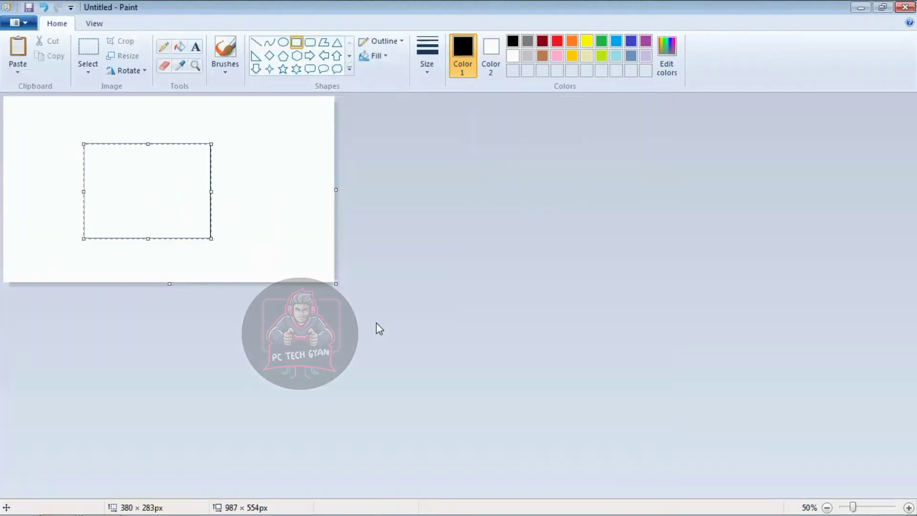
scroll(374, 327, "up", 3, "ctrl")
left_click(164, 46)
mouse_move(346, 243)
left_mouse_down()
mouse_move(382, 246)
mouse_move(417, 232)
left_mouse_up()
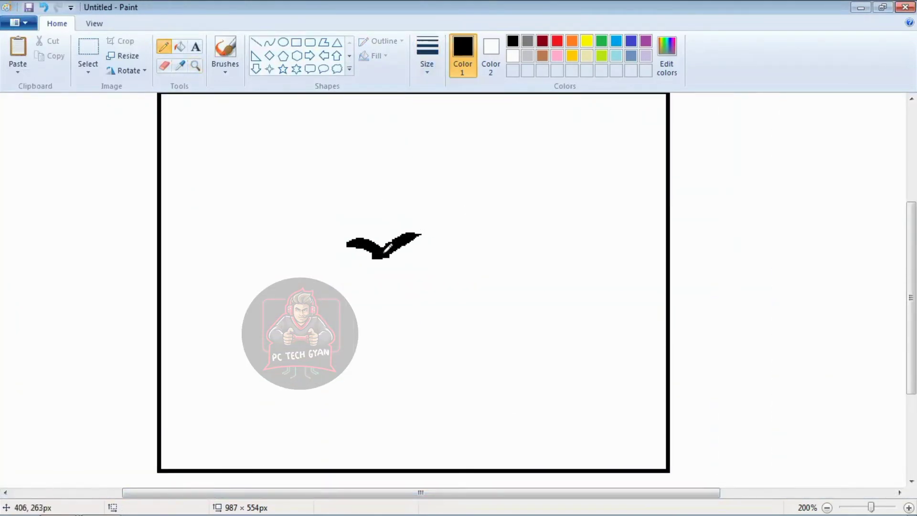
Select the area around the bird and copy it
left_click(88, 72)
left_click(129, 102)
left_click_drag(335, 213, 456, 291)
right_click(406, 251)
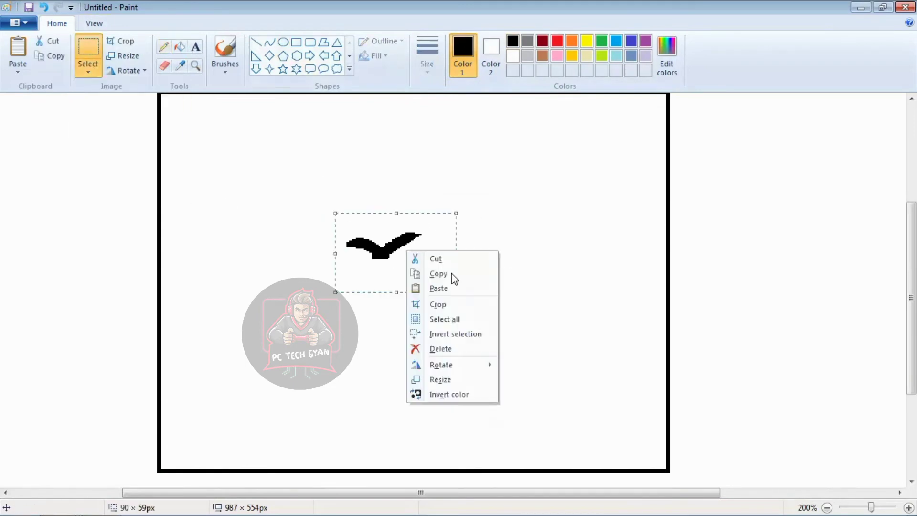
left_click(438, 274)
Reopen the sunset picture, paste the bird, and move it into the sky
key("ctrl+o")
left_click(478, 280)
key("ctrl+v")
left_click_drag(28, 114, 283, 287)
right_click(303, 297)
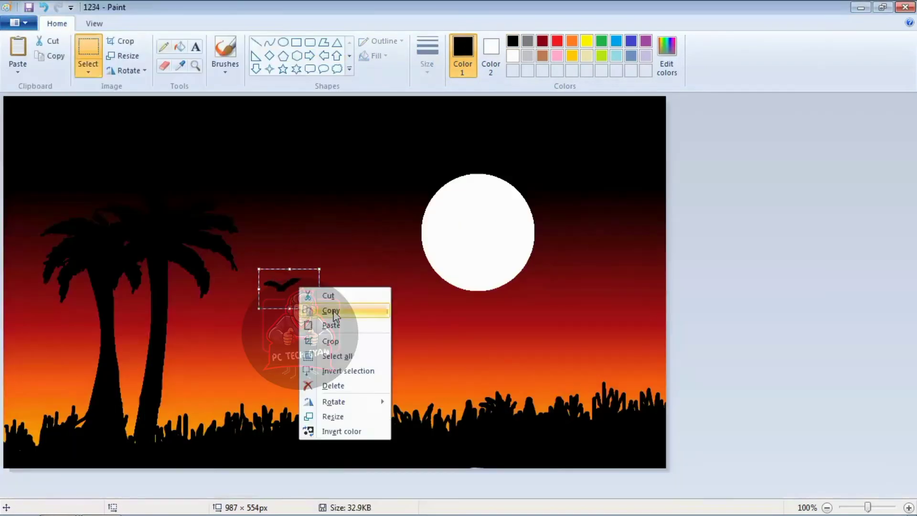
Paste several bird copies and place and resize them across the left and middle sky
left_click(349, 279)
key("ctrl+v")
left_click_drag(38, 99, 339, 271)
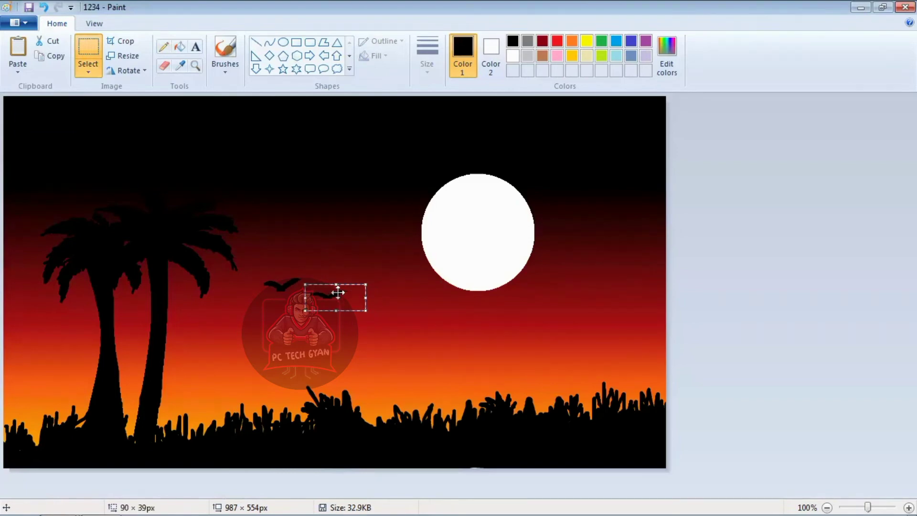
mouse_move(366, 310)
left_mouse_down()
mouse_move(352, 301)
mouse_move(345, 257)
left_mouse_up()
key("ctrl+v")
mouse_move(19, 105)
left_mouse_down()
mouse_move(346, 299)
mouse_move(409, 287)
left_mouse_up()
key("ctrl+v")
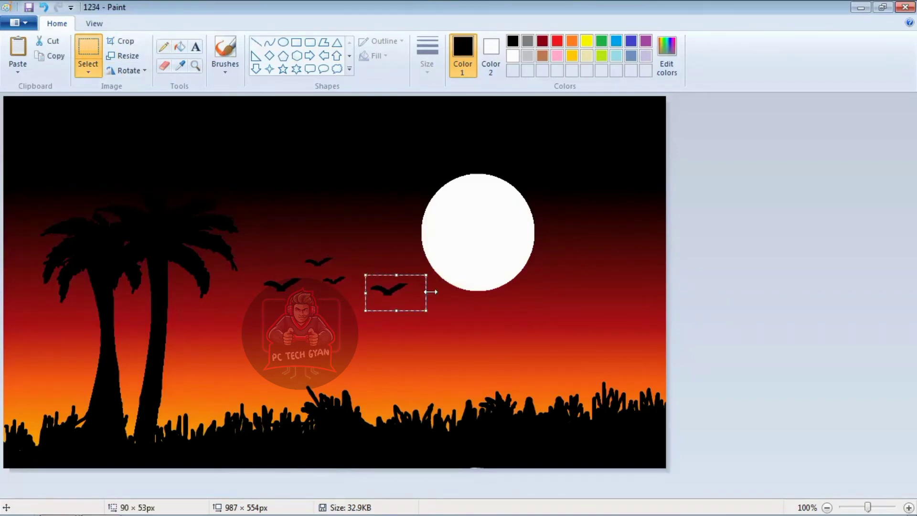
left_click(252, 210)
Add more birds: a larger one over the moon, others below and right of it
key("ctrl+v")
mouse_move(19, 105)
left_mouse_down()
mouse_move(359, 225)
mouse_move(384, 247)
left_mouse_up()
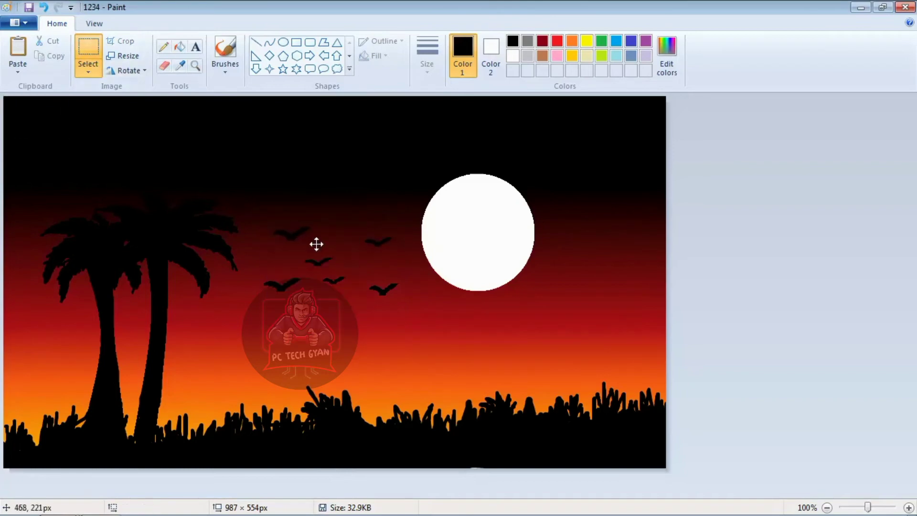
key("ctrl+v")
mouse_move(19, 105)
left_mouse_down()
mouse_move(280, 235)
mouse_move(575, 284)
mouse_move(432, 270)
left_mouse_up()
key("ctrl+v")
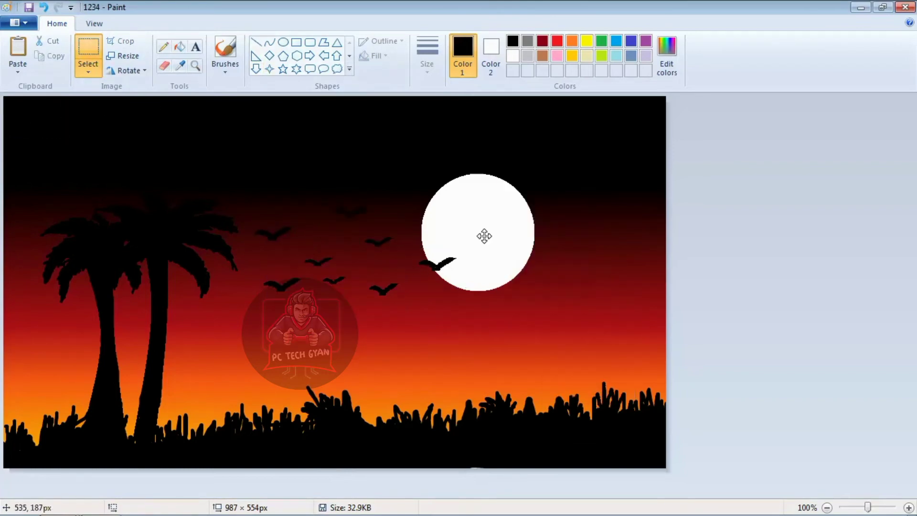
right_click(553, 233)
left_click(594, 271)
left_click_drag(538, 325, 506, 317)
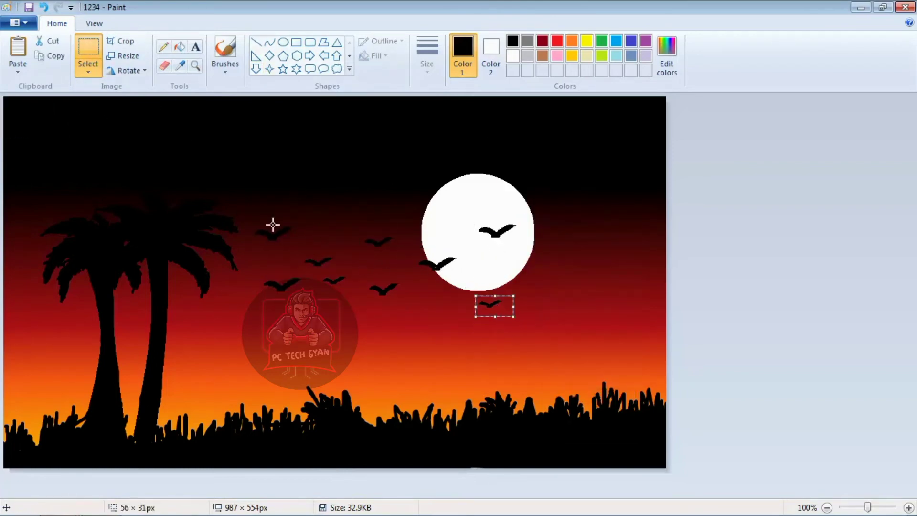
key("ctrl+v")
mouse_move(19, 105)
left_mouse_down()
mouse_move(569, 300)
mouse_move(527, 281)
left_mouse_up()
left_click(283, 42)
Draw small white oval bodies on four birds in the sky
left_click(512, 56)
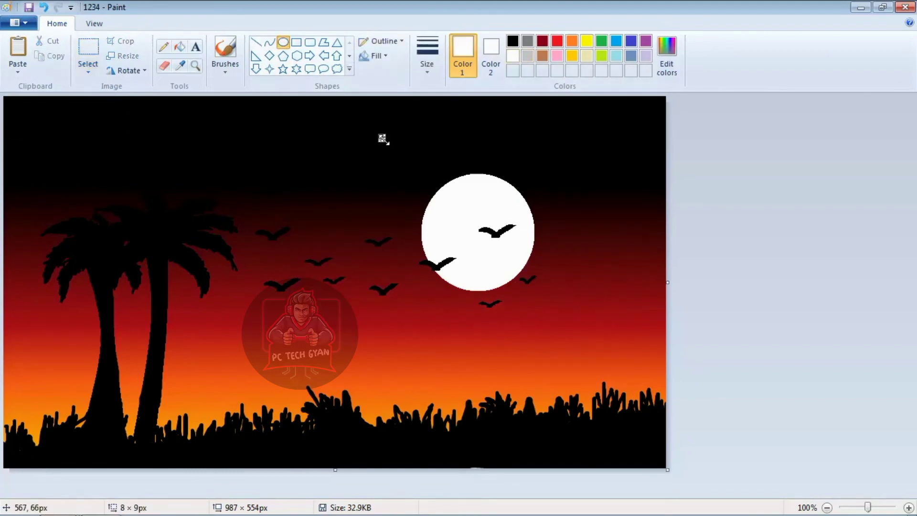
left_click_drag(267, 239, 275, 245)
left_click_drag(278, 290, 282, 293)
left_click_drag(314, 264, 318, 268)
left_click_drag(377, 245, 382, 249)
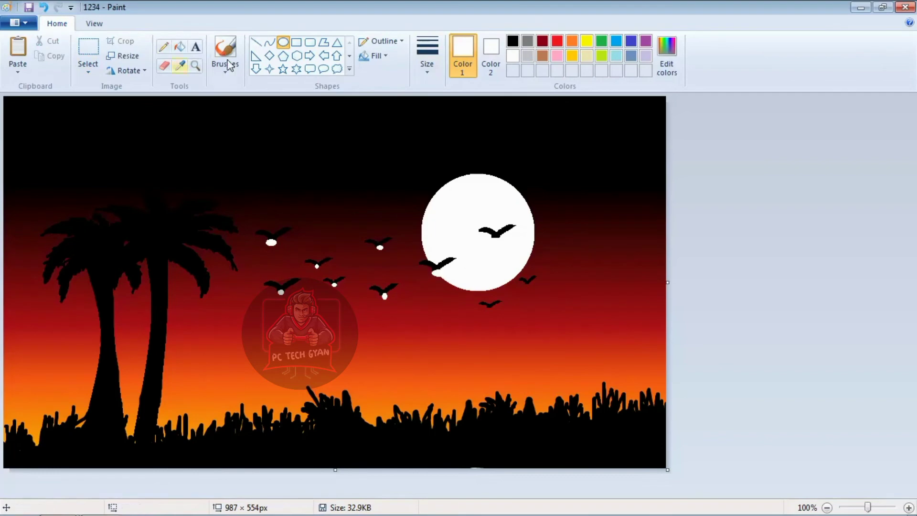
Draw orange oval bodies on the two birds crossing the moon
left_click(571, 41)
left_click(491, 47)
left_click(571, 42)
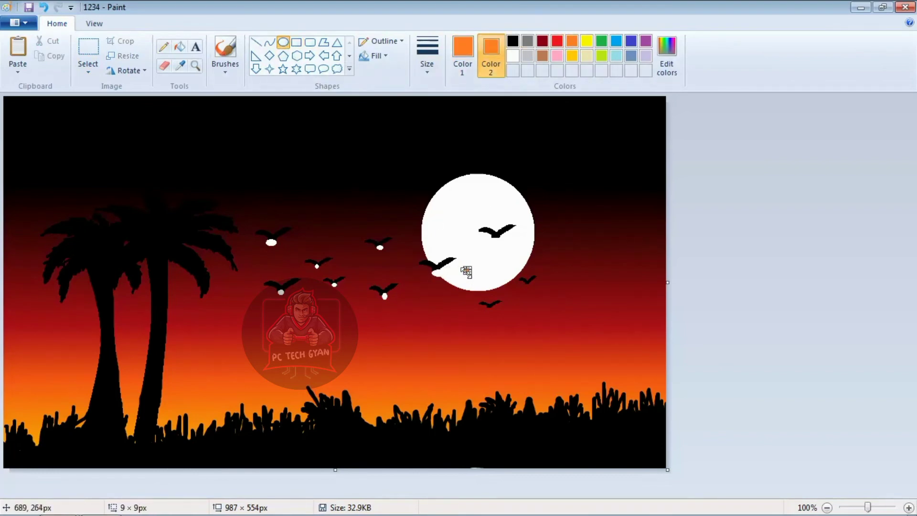
left_click_drag(435, 270, 440, 275)
left_click_drag(495, 239, 501, 244)
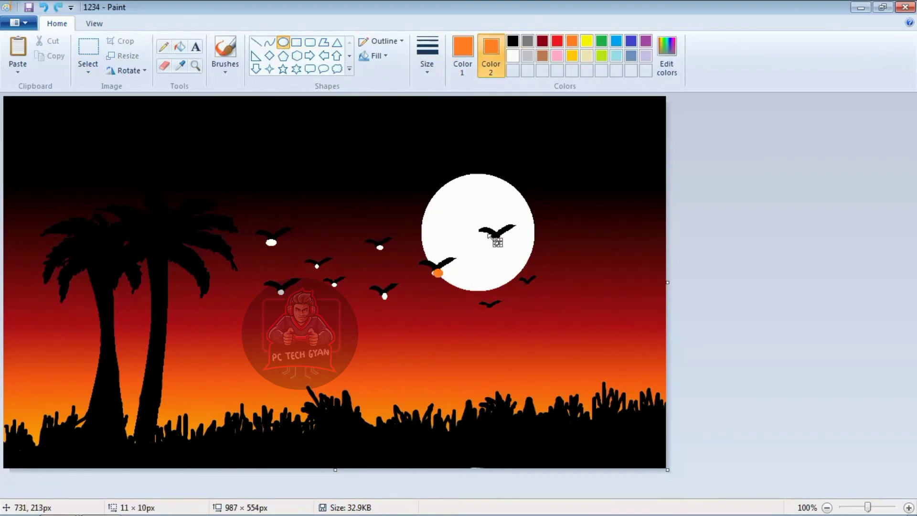
Draw white oval bodies on the birds right of and below the moon
left_click(513, 56)
left_click_drag(524, 282, 529, 287)
left_click_drag(486, 305, 491, 310)
Switch to a different brush type with white as the drawing colour
left_click(163, 46)
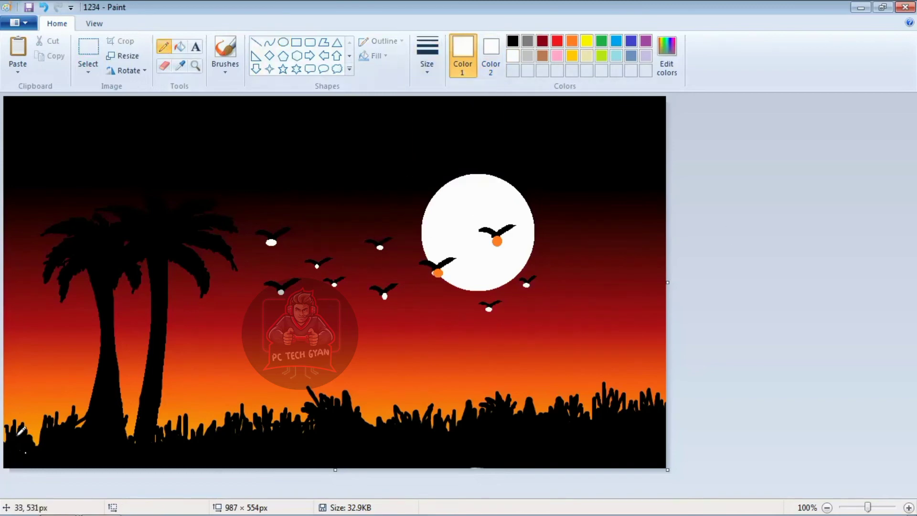
left_click(512, 41)
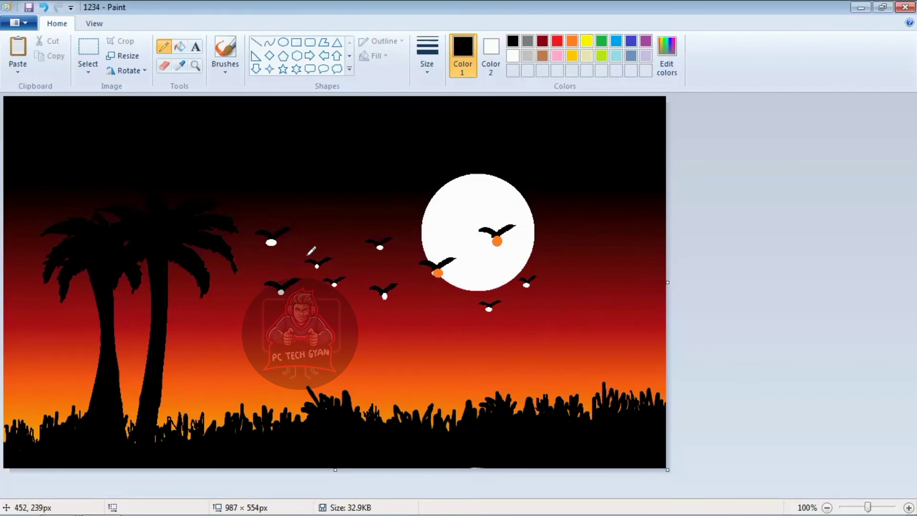
left_click(225, 66)
left_click(305, 90)
left_click(512, 55)
Draw a small white four-point star near the top of the sky
left_click(269, 69)
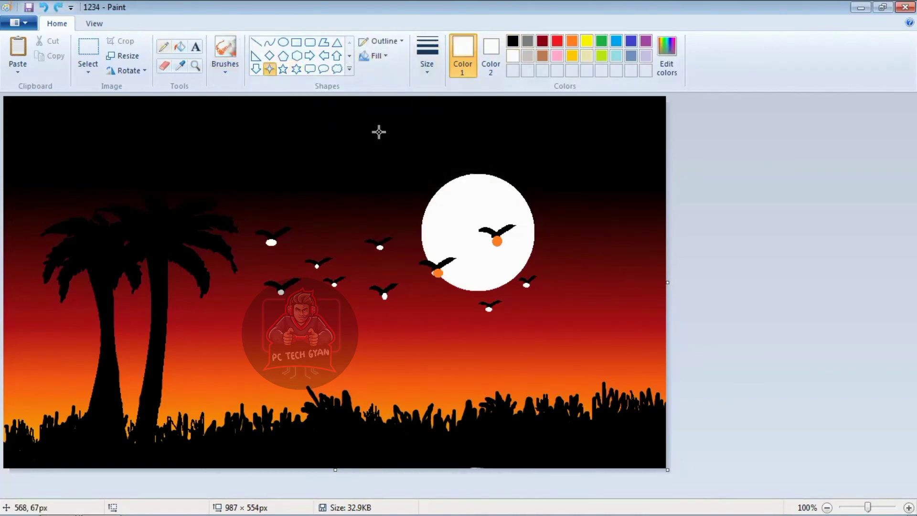
left_click_drag(444, 113, 451, 118)
left_click(225, 48)
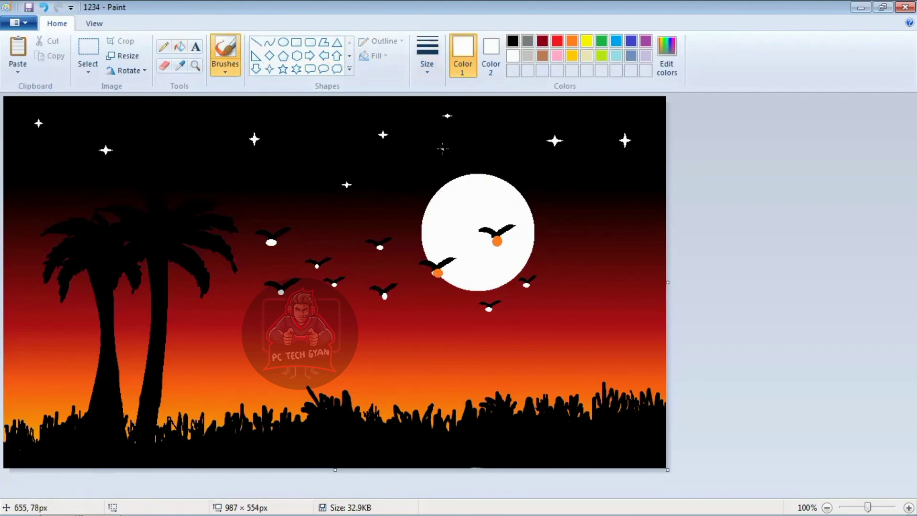
left_click(269, 69)
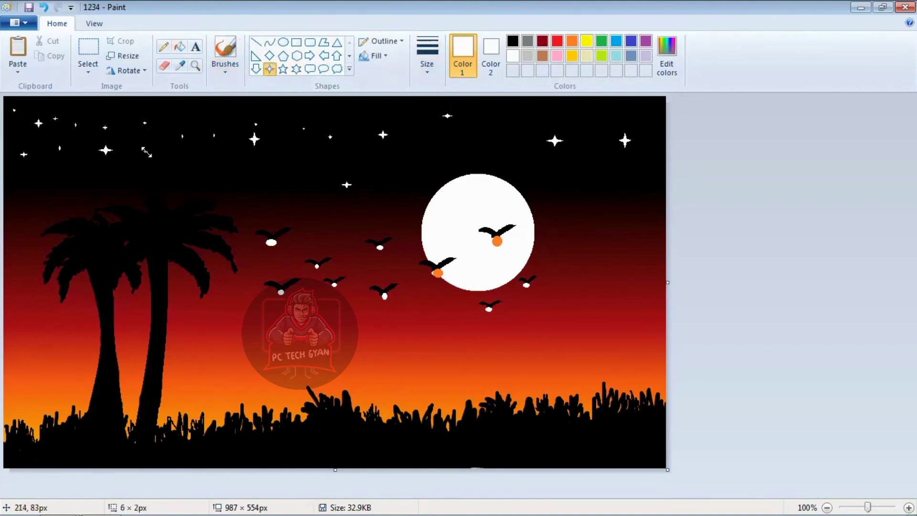